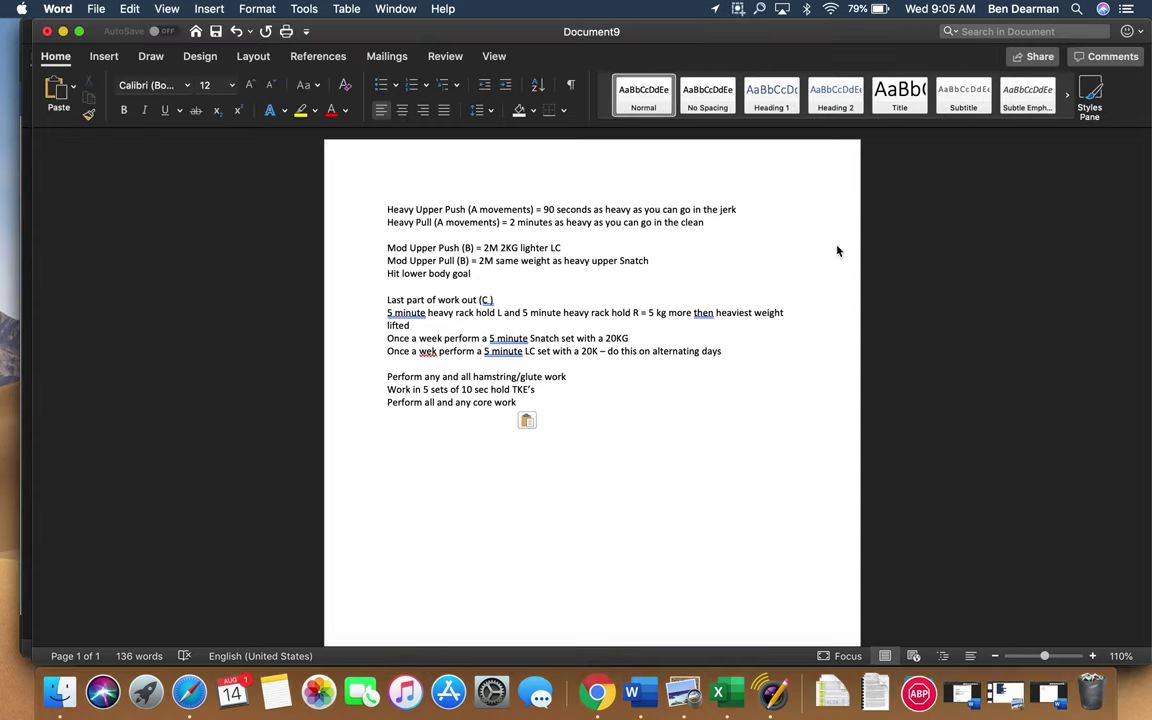
Step: Add the line "Perform 2 sets" directly below the Heavy Pull (A movements) line
{"action": "key", "text": "Return"}
{"action": "type", "text": "Perform"}
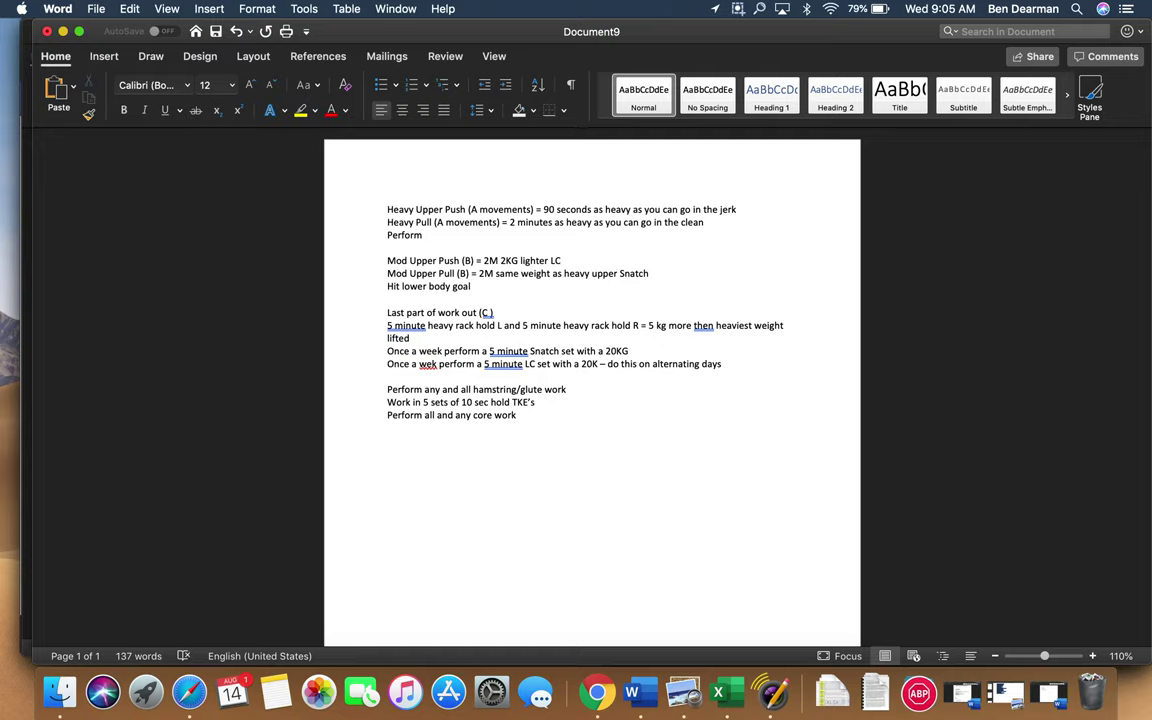
{"action": "type", "text": "2 sets"}
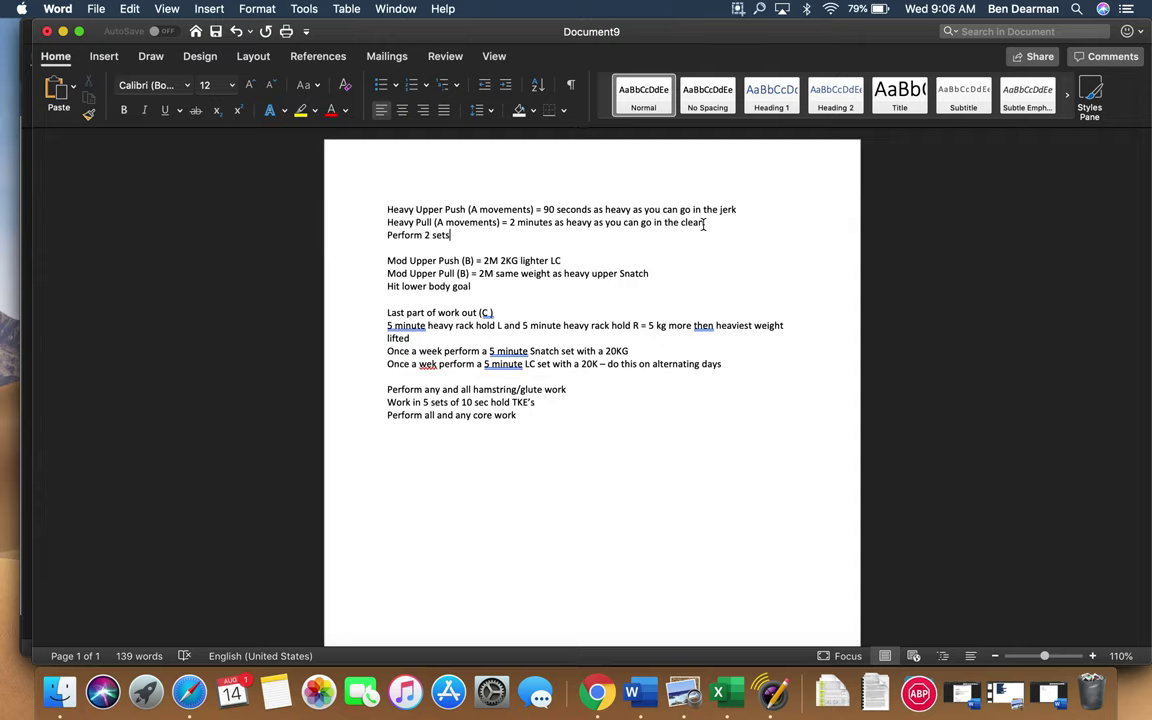
Step: Insert the line "Perform lower body movement" above "Perform 2 sets" in the A movements block
{"action": "left_click", "coordinate": [386, 235]}
{"action": "key", "text": "Return"}
{"action": "key", "text": "Up"}
{"action": "type", "text": "Perf"}
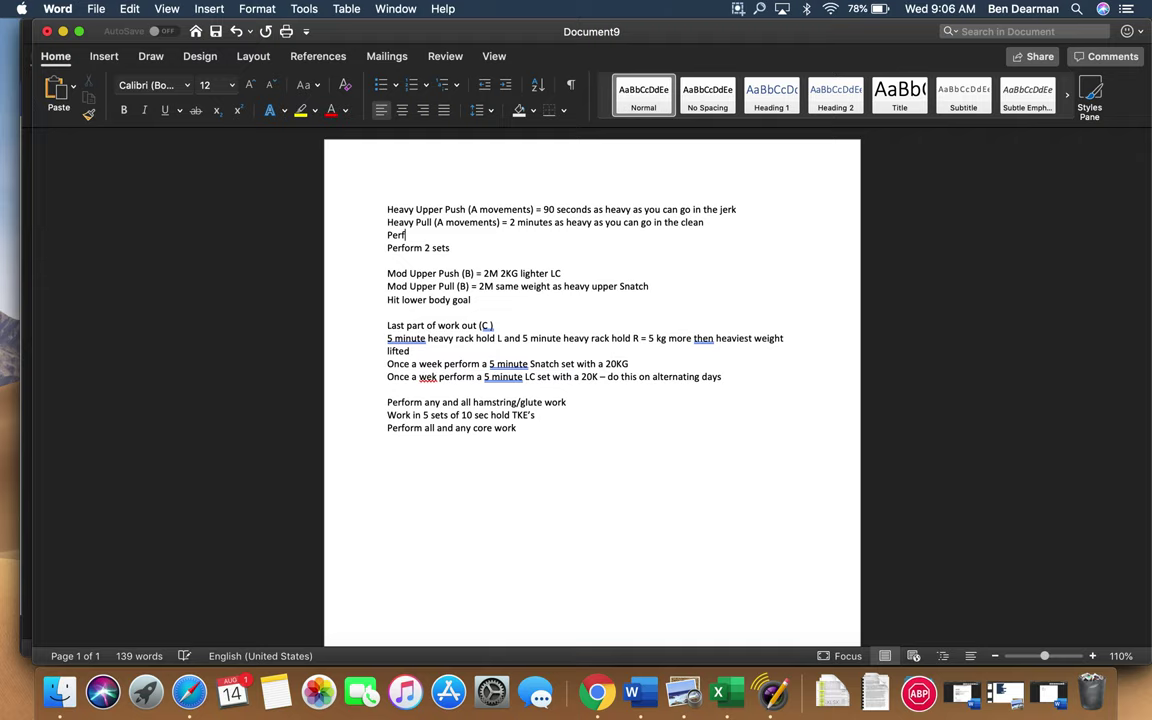
{"action": "type", "text": "orm lower body movement"}
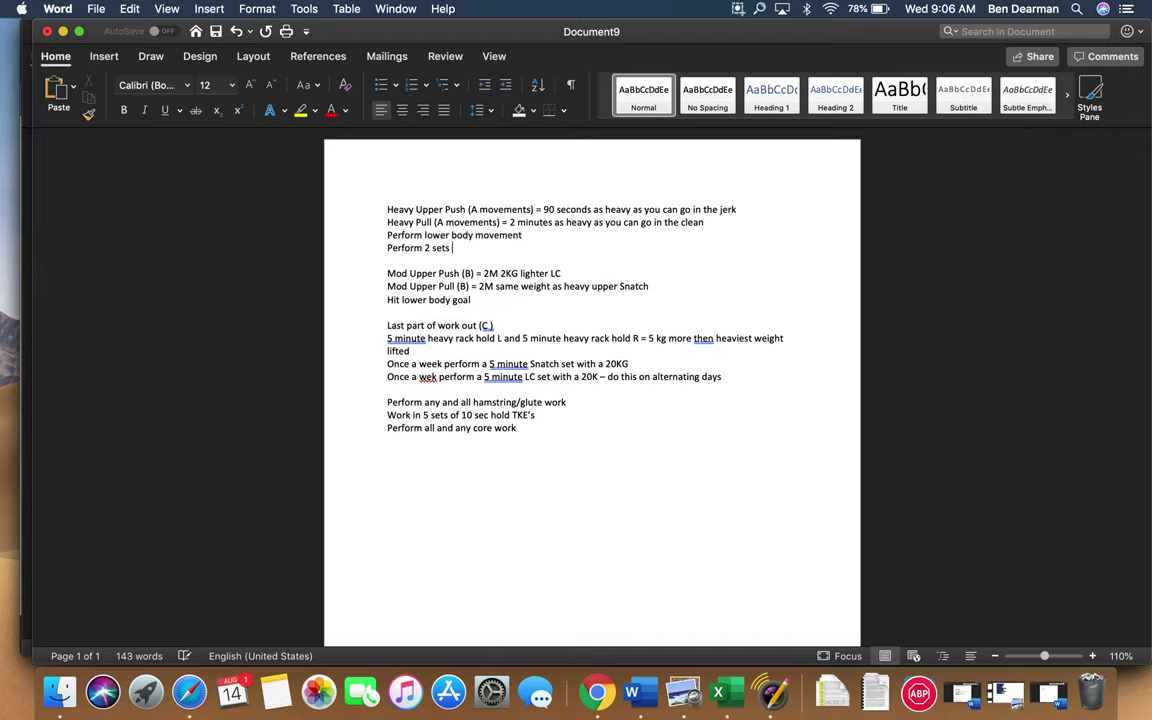
{"action": "left_click", "coordinate": [457, 248]}
Step: Delete the words "same weight as" from the Mod Upper Pull (B) line
{"action": "left_click", "coordinate": [386, 274]}
{"action": "left_click", "coordinate": [651, 286]}
{"action": "left_click_drag", "start_coordinate": [563, 286], "coordinate": [501, 287]}
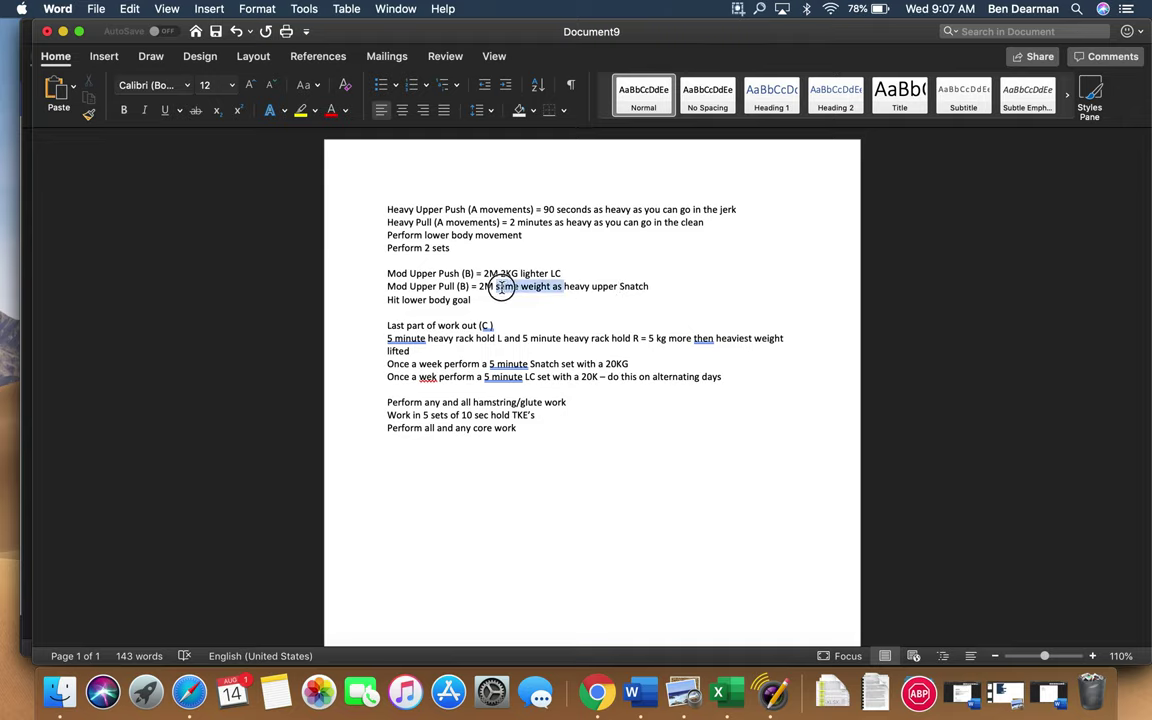
{"action": "key", "text": "BackSpace"}
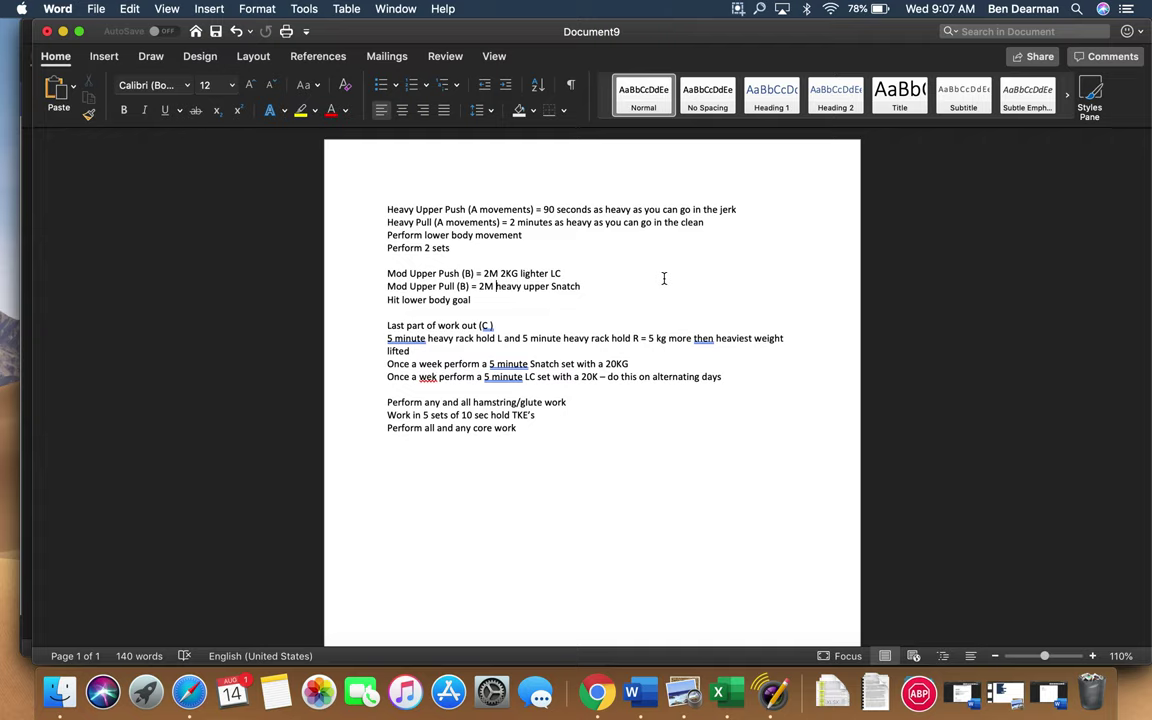
Step: Add the line "Perform 1 time" below "Hit lower body goal"
{"action": "left_click", "coordinate": [490, 303]}
{"action": "key", "text": "Return"}
{"action": "type", "text": "Perfor"}
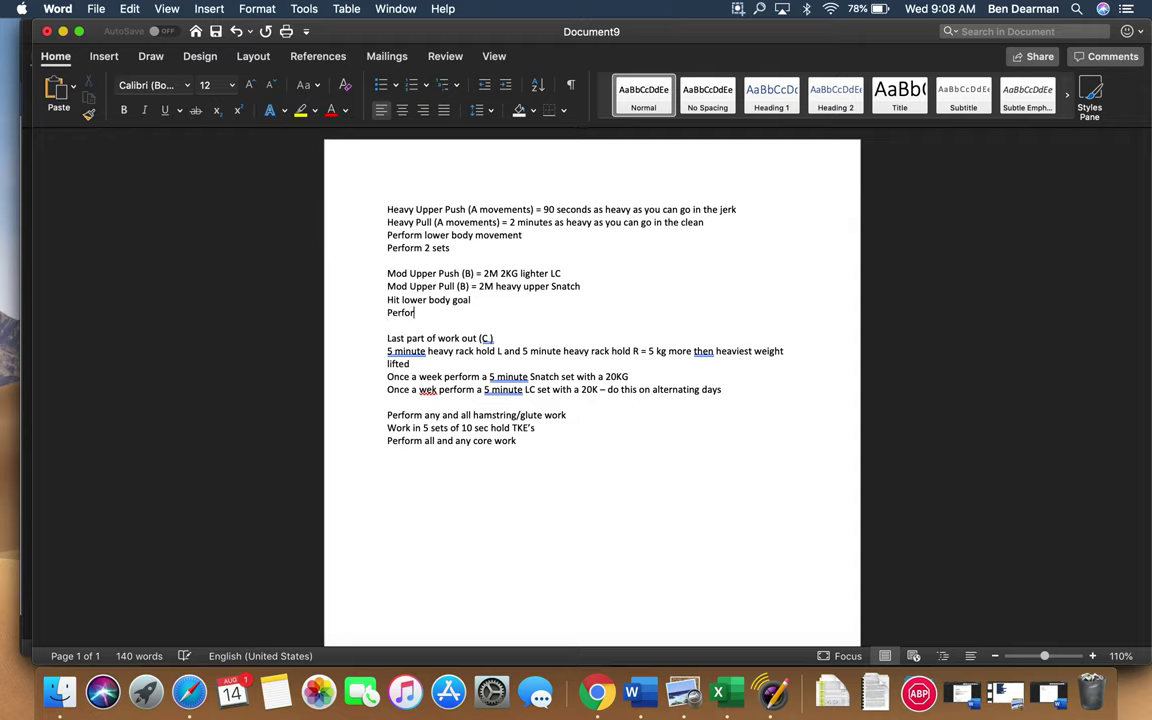
{"action": "type", "text": "m 1 time"}
Step: Change the extra weight in the heavy rack hold line to 4-6 kg
{"action": "left_click", "coordinate": [652, 351]}
{"action": "key", "text": "BackSpace"}
{"action": "type", "text": "6"}
{"action": "key", "text": "BackSpace"}
{"action": "type", "text": "4-6"}
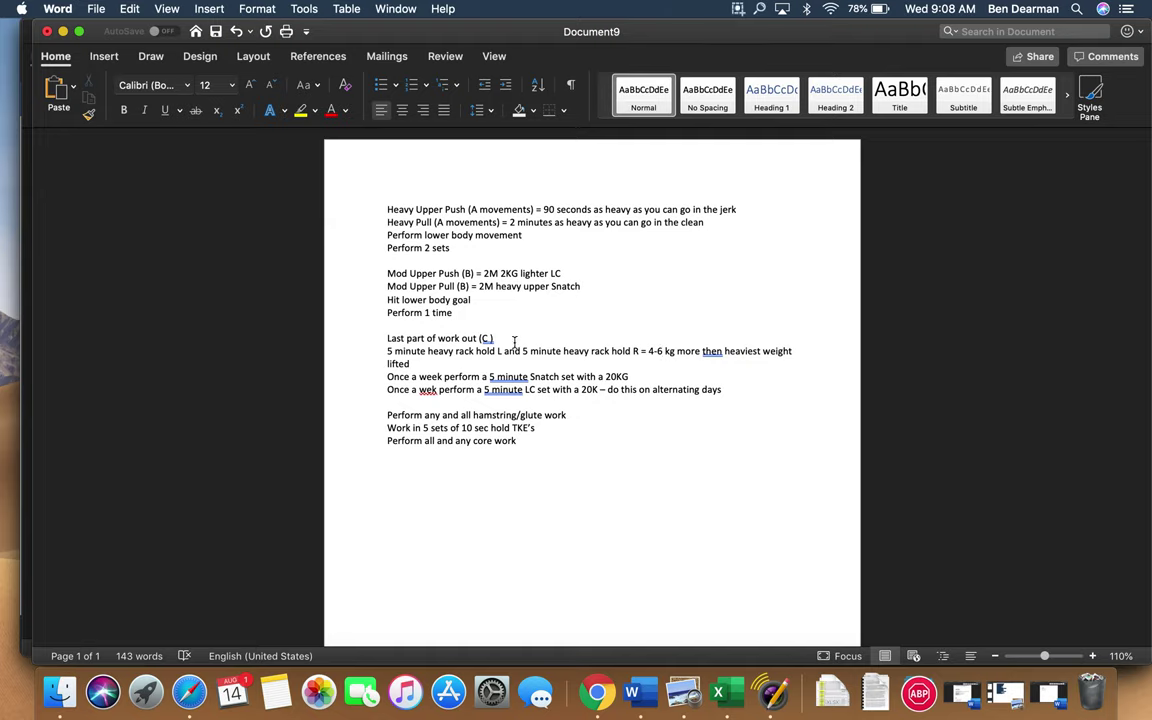
Step: Add the line "Perform whatever else is on the board with time you have left" below the heavy rack hold instruction
{"action": "left_click", "coordinate": [431, 365]}
{"action": "key", "text": "Return"}
{"action": "type", "text": "Perfor"}
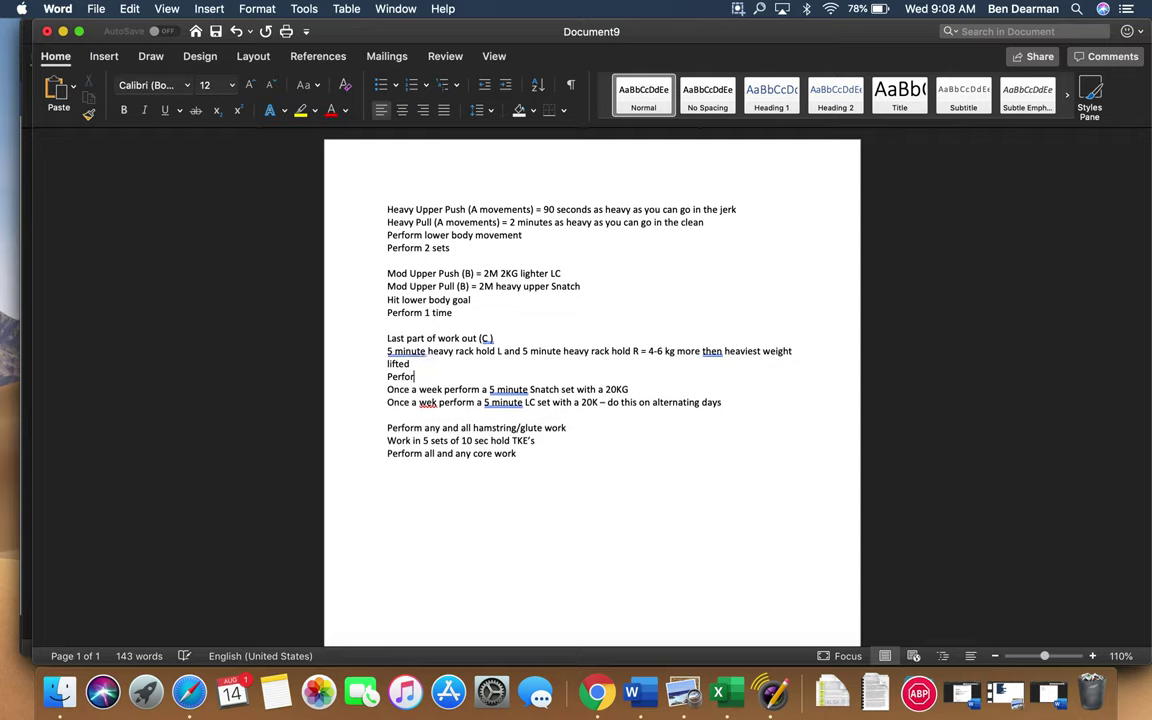
{"action": "type", "text": "m whatever else is on the board wi"}
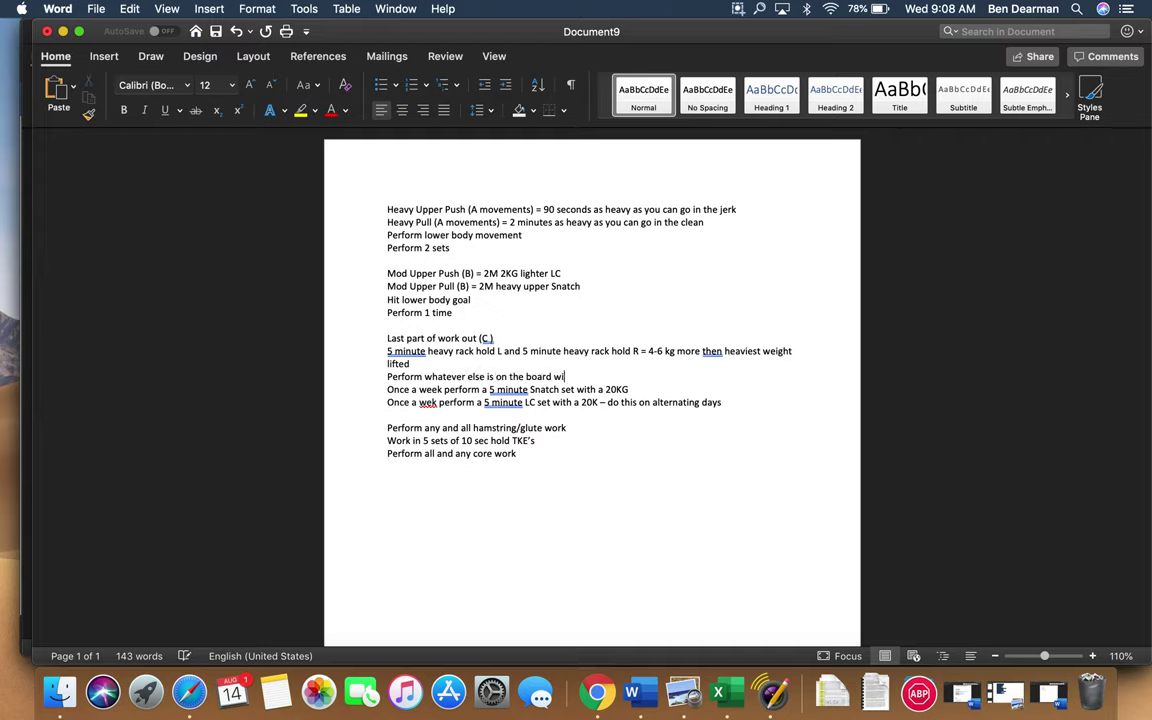
{"action": "type", "text": "th time you have left"}
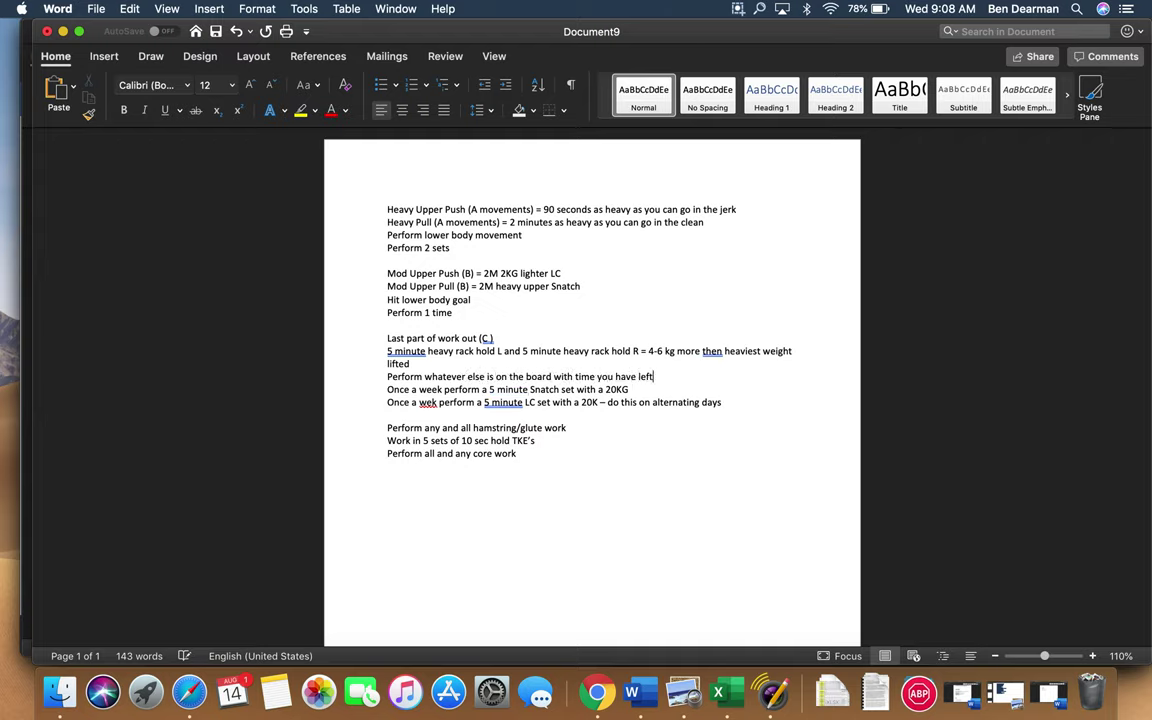
Step: Turn the weekly Snatch and LC set lines into a dashed list and correct "wek" to "week"
{"action": "left_click", "coordinate": [389, 390]}
{"action": "type", "text": "-"}
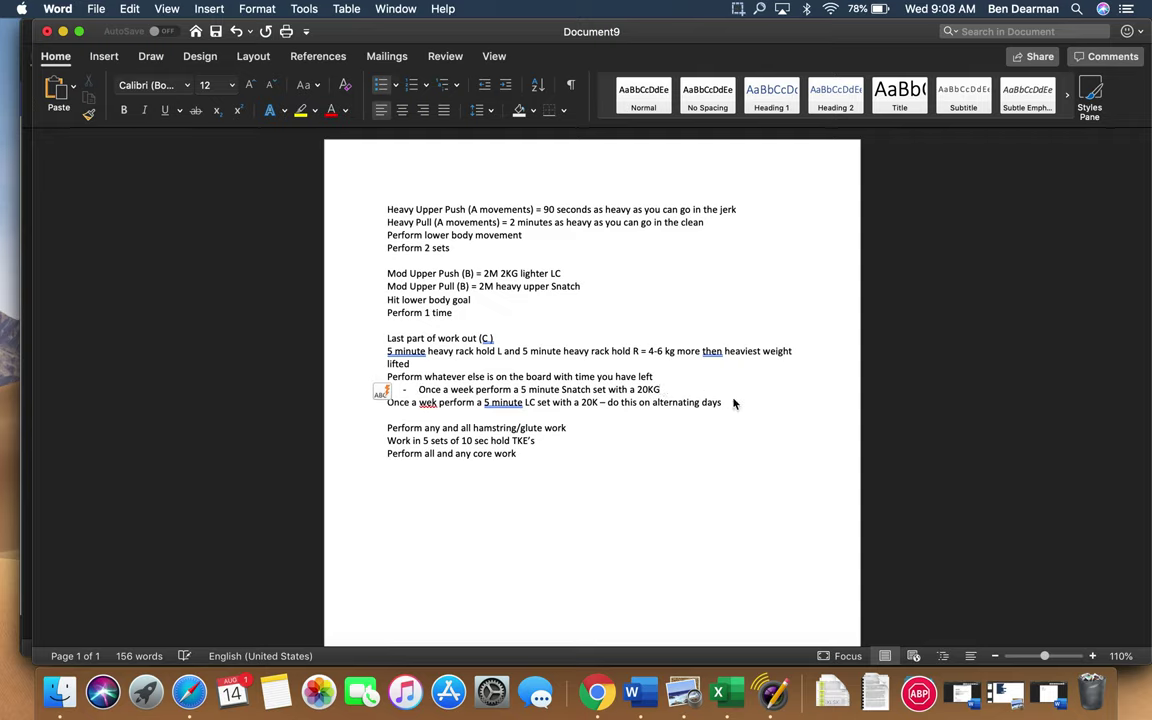
{"action": "left_click", "coordinate": [389, 402]}
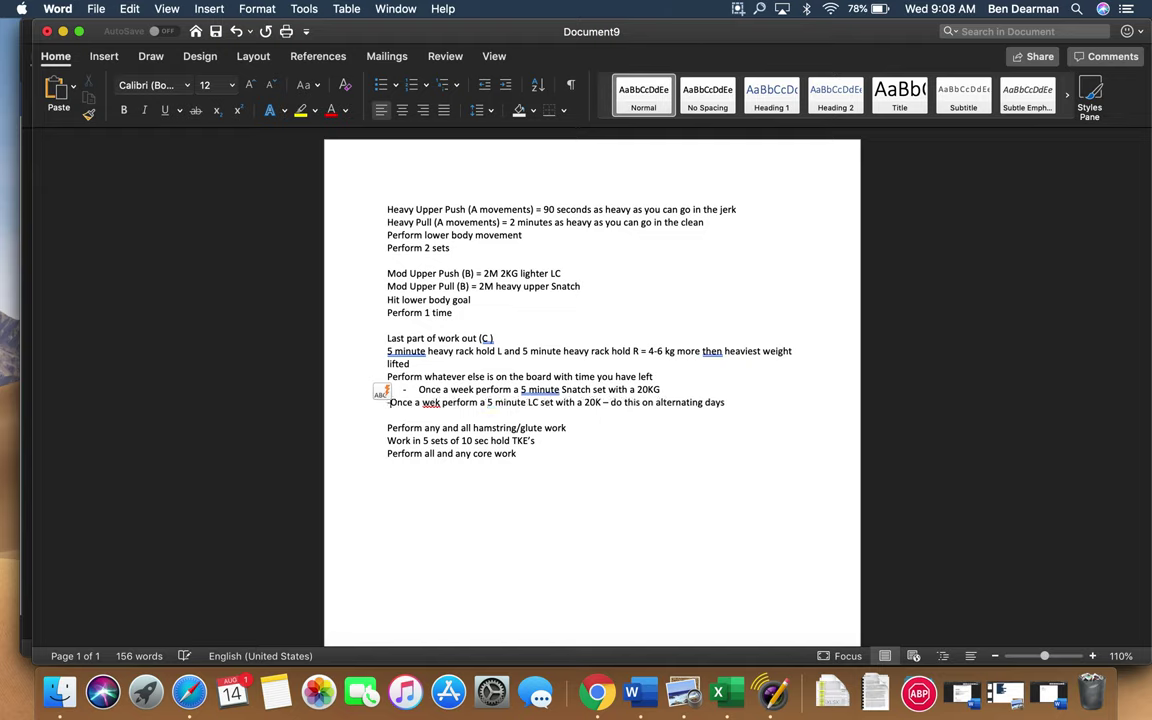
{"action": "left_click", "coordinate": [463, 402]}
{"action": "type", "text": "e"}
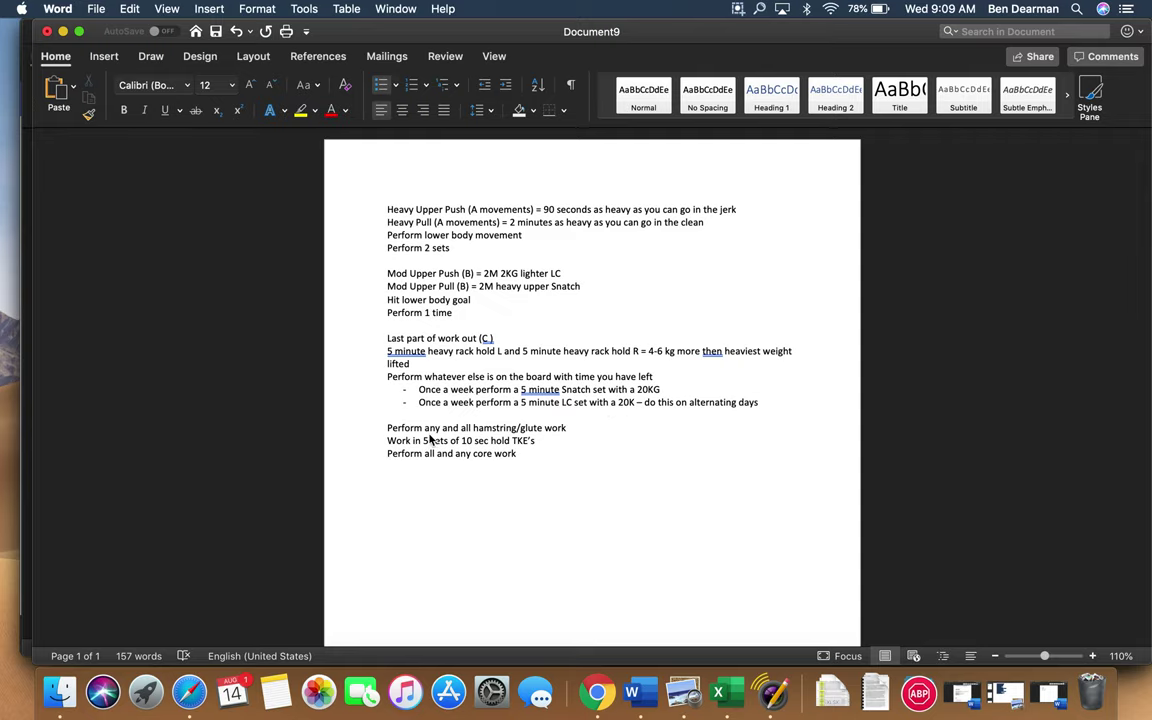
Step: Make the word "glute" bold and underlined in the hamstring/glute work line
{"action": "left_click", "coordinate": [541, 432]}
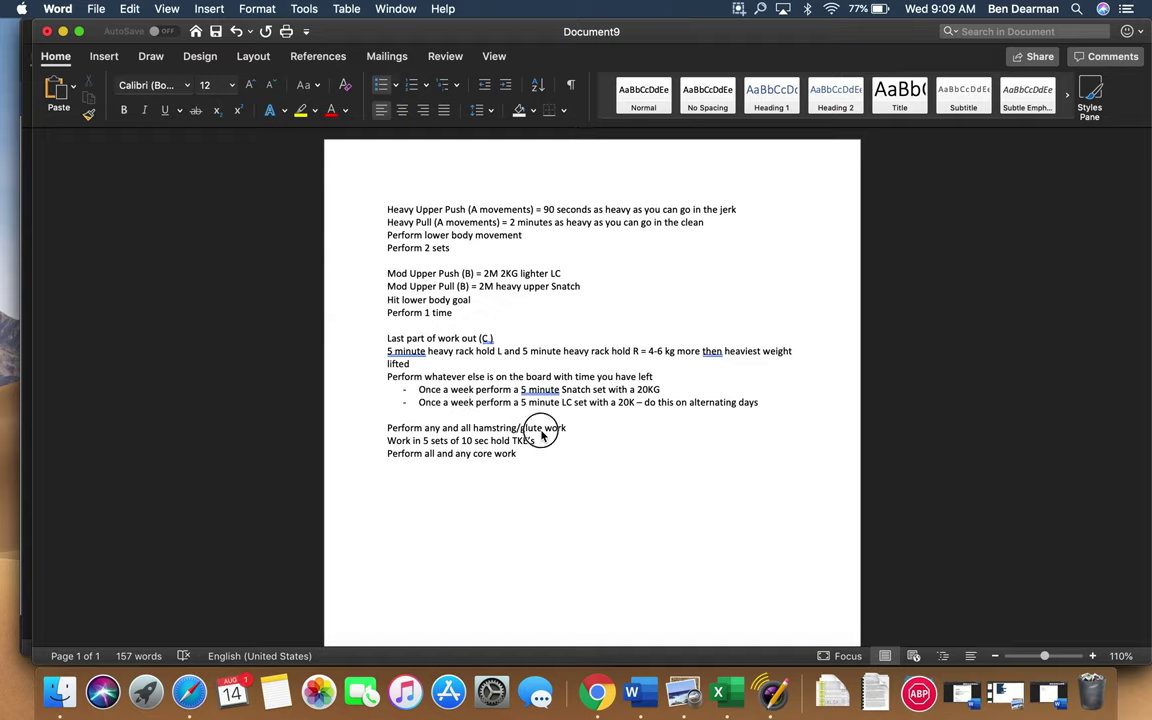
{"action": "double_click", "coordinate": [530, 430]}
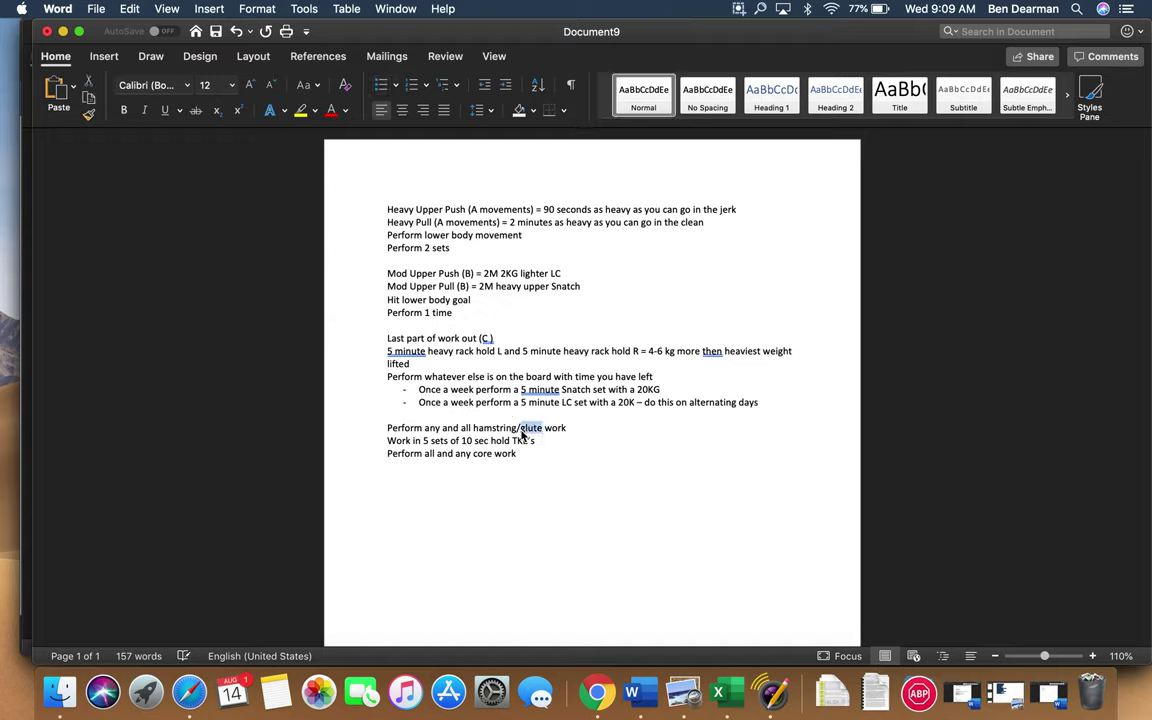
{"action": "left_click", "coordinate": [124, 110]}
{"action": "left_click", "coordinate": [165, 110]}
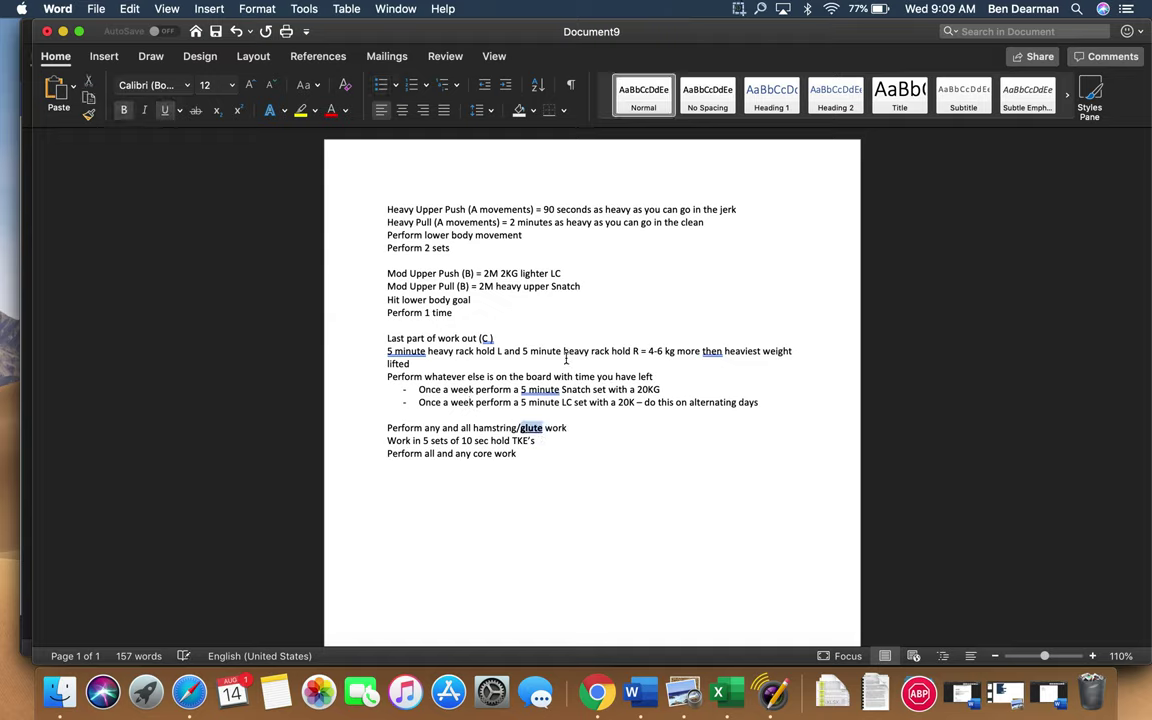
{"action": "left_click", "coordinate": [582, 426]}
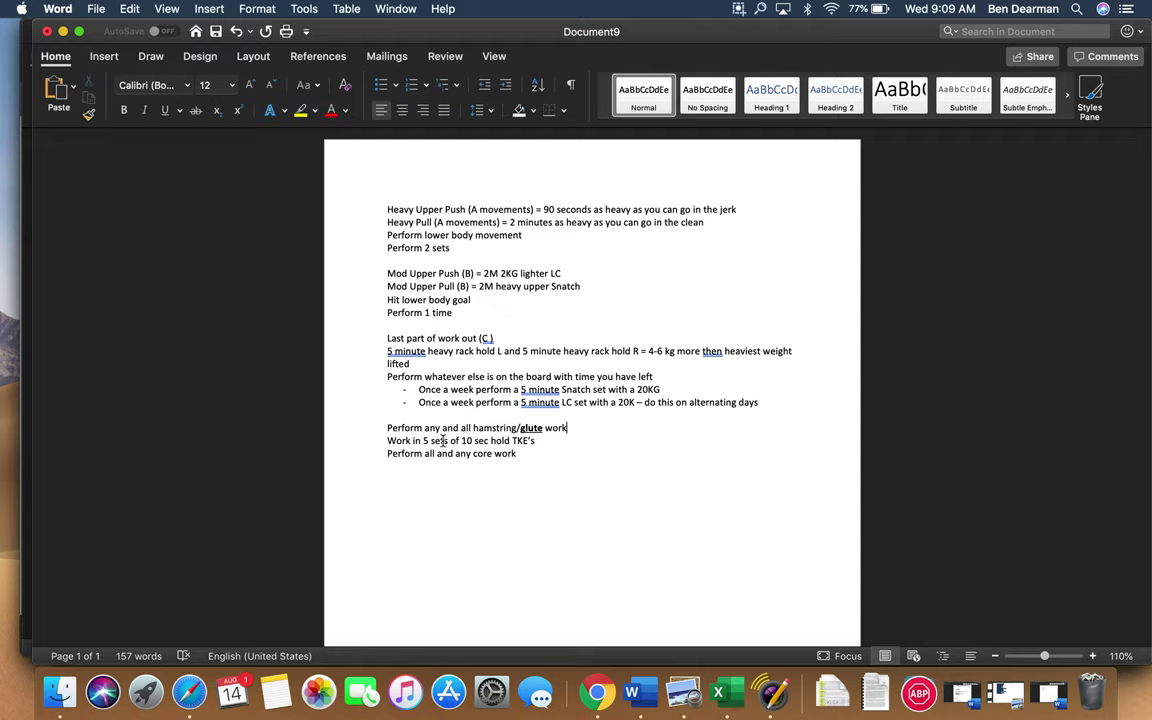
Step: Append "– both sides on the SG days" to the line about 10 sec hold TKE's
{"action": "left_click", "coordinate": [537, 440]}
{"action": "type", "text": "– bn"}
{"action": "key", "text": "BackSpace"}
{"action": "type", "text": "oth sides on the SG days"}
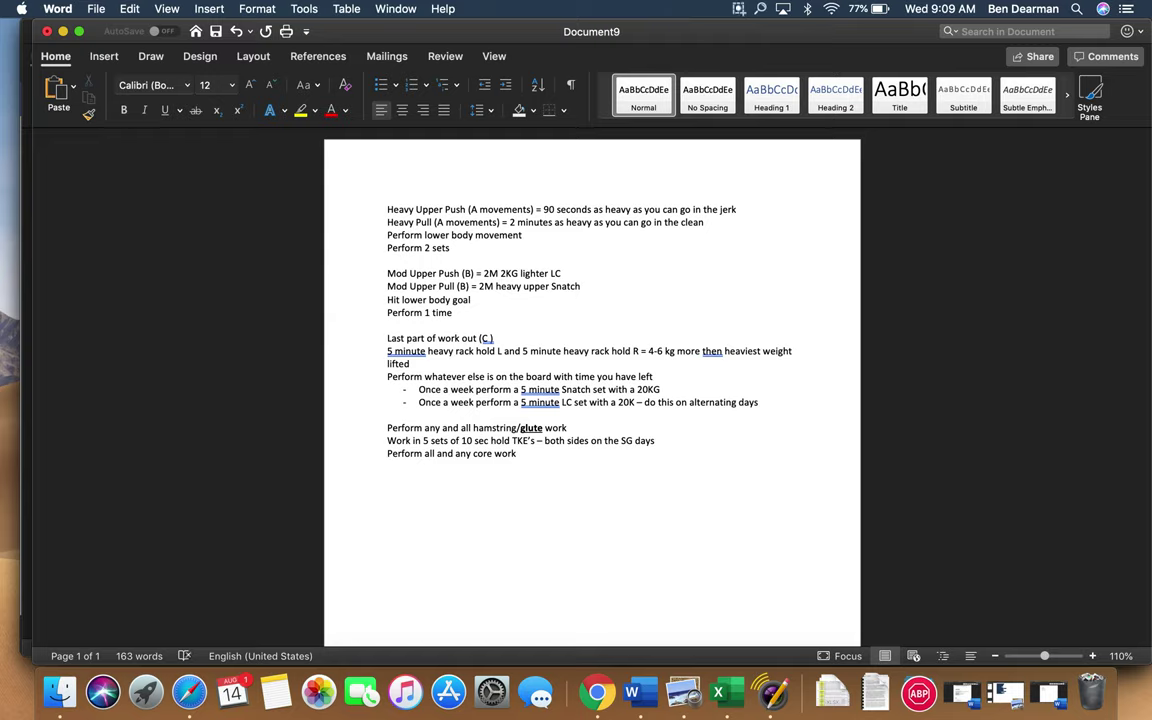
Step: Add a blank line at the end of the document, below the core work line
{"action": "left_click_drag", "start_coordinate": [517, 454], "coordinate": [540, 441]}
{"action": "left_click", "coordinate": [527, 461]}
{"action": "key", "text": "Return"}
{"action": "left_click", "coordinate": [97, 9]}
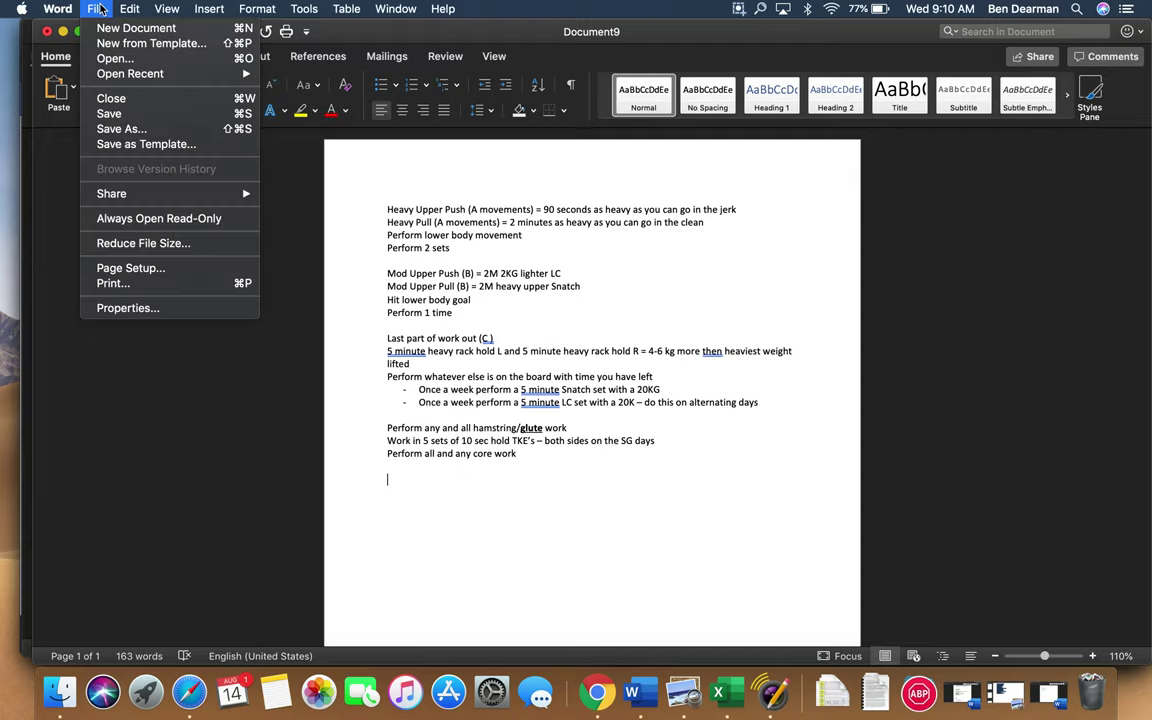
{"action": "left_click", "coordinate": [439, 325]}
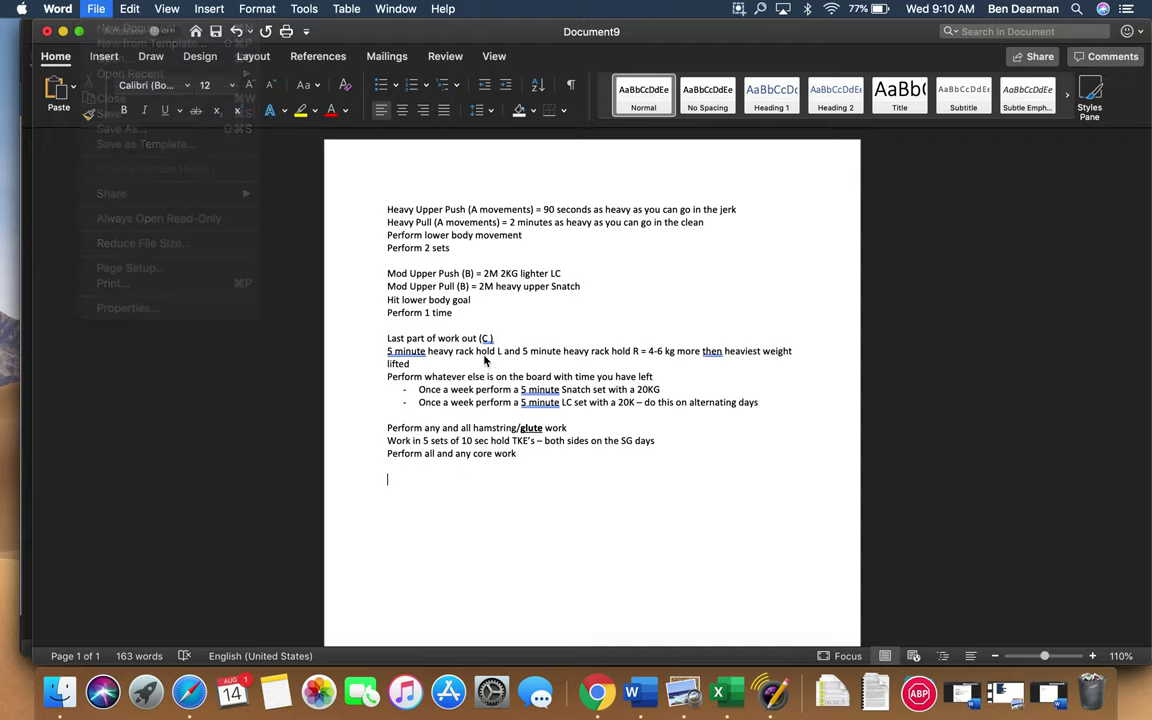